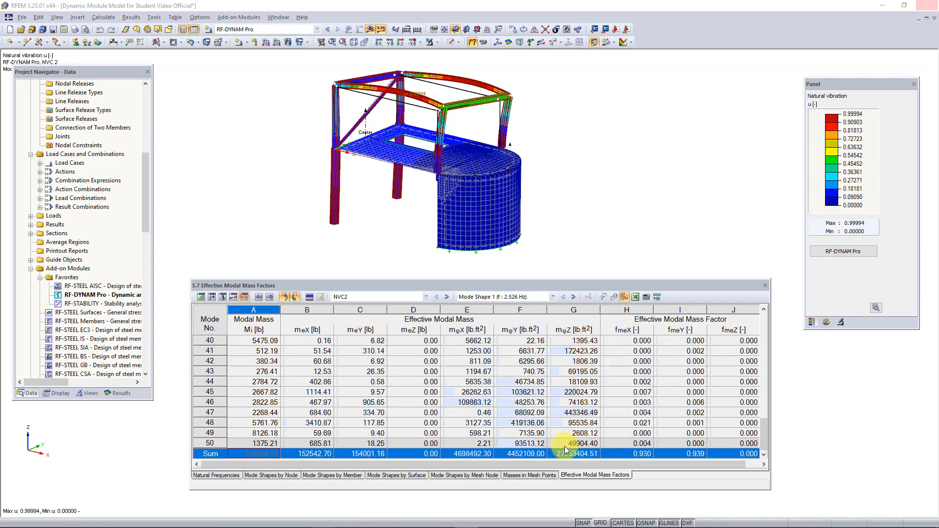
Step: Activate response spectrum analysis with generation of equivalent loads in RF-DYNAM Pro and base response spectrum RS1 on IBC 2018 - ASCE/SEI 7-16
{"action": "left_click", "coordinate": [847, 256]}
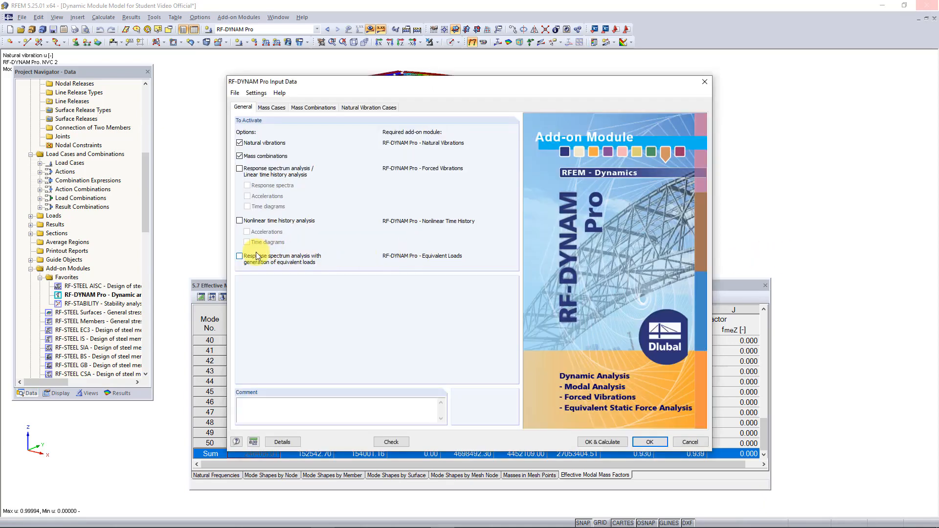
{"action": "left_click", "coordinate": [257, 256]}
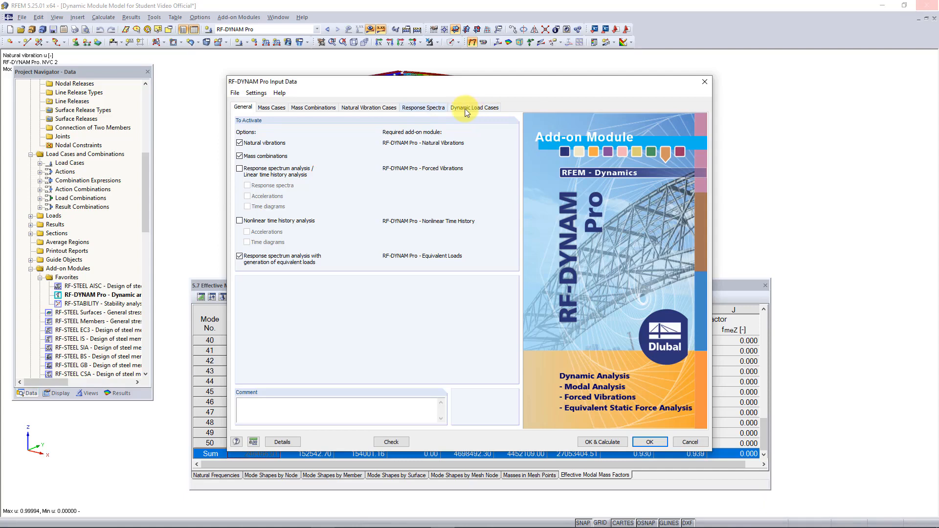
{"action": "left_click", "coordinate": [434, 109]}
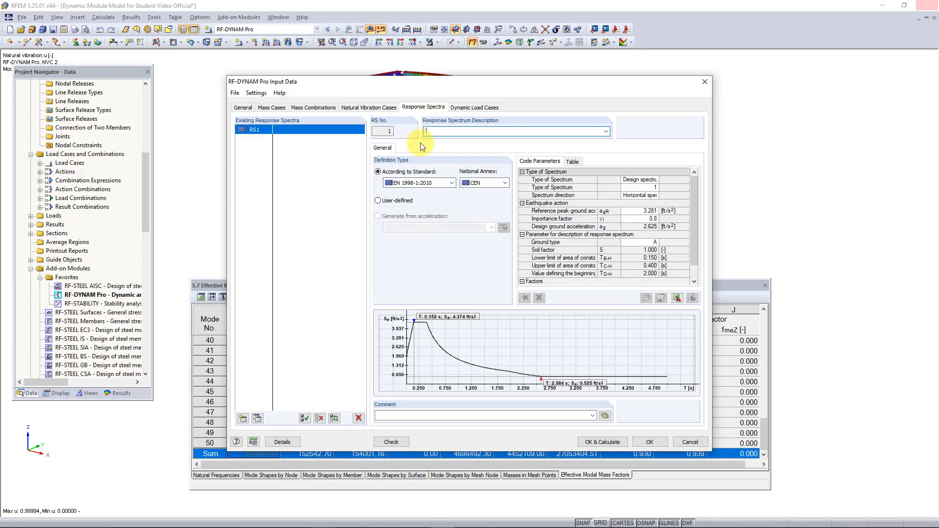
{"action": "left_click", "coordinate": [418, 183]}
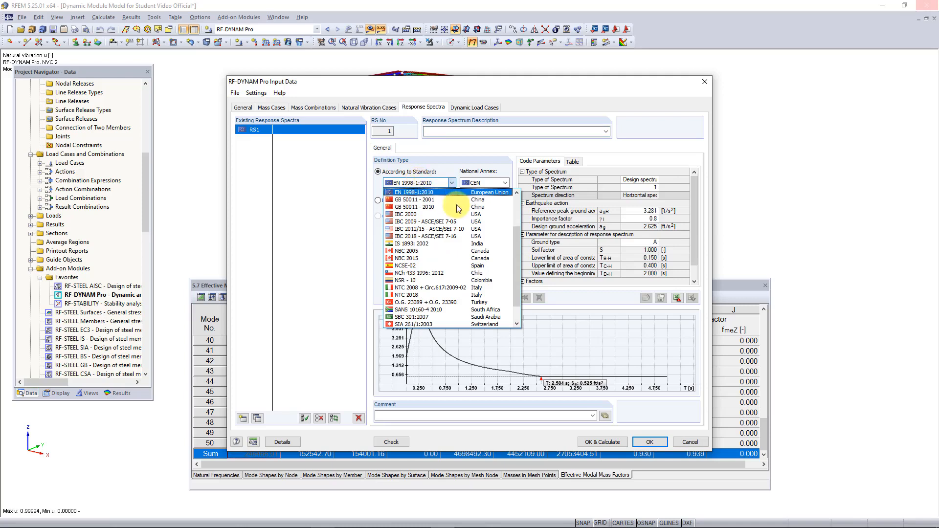
{"action": "mouse_move", "coordinate": [520, 241]}
{"action": "left_mouse_down"}
{"action": "mouse_move", "coordinate": [521, 210]}
{"action": "mouse_move", "coordinate": [516, 248]}
{"action": "left_mouse_up"}
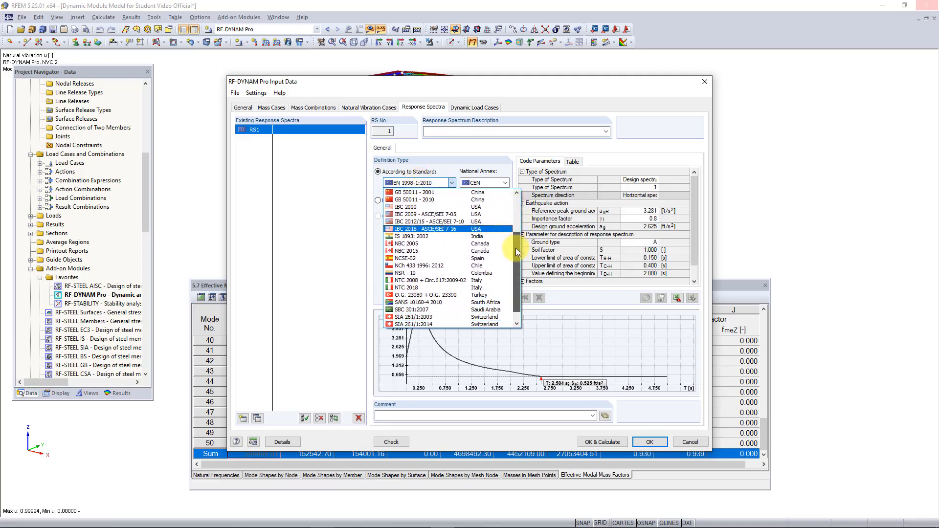
{"action": "left_click", "coordinate": [456, 230]}
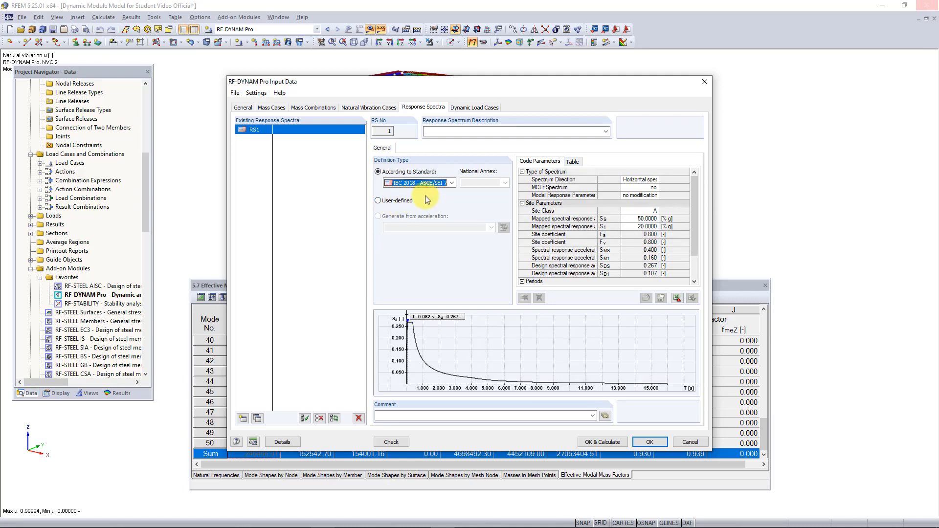
Step: View the tabulated values of spectrum RS1 and set its site class to B in the code parameters
{"action": "left_click", "coordinate": [570, 161]}
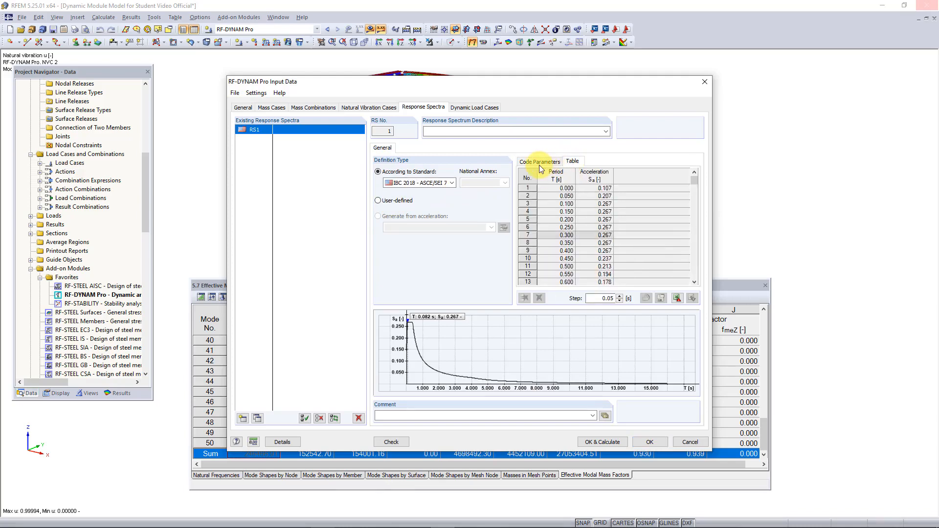
{"action": "left_click", "coordinate": [540, 162]}
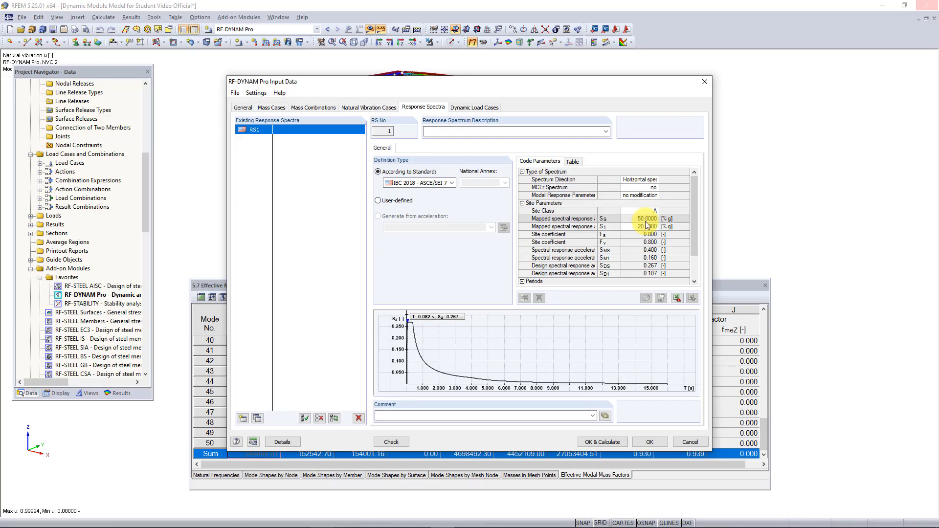
{"action": "left_click", "coordinate": [652, 213]}
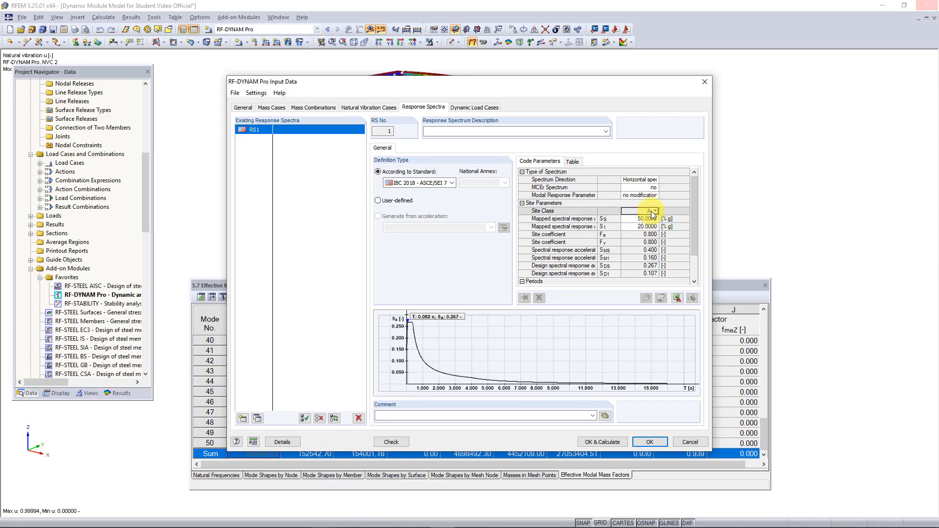
{"action": "left_click", "coordinate": [655, 211]}
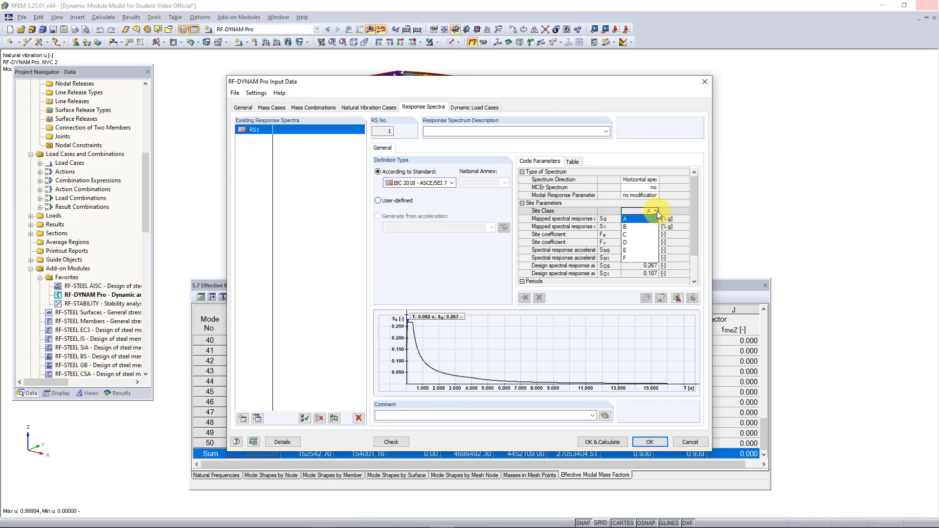
{"action": "left_click", "coordinate": [644, 226]}
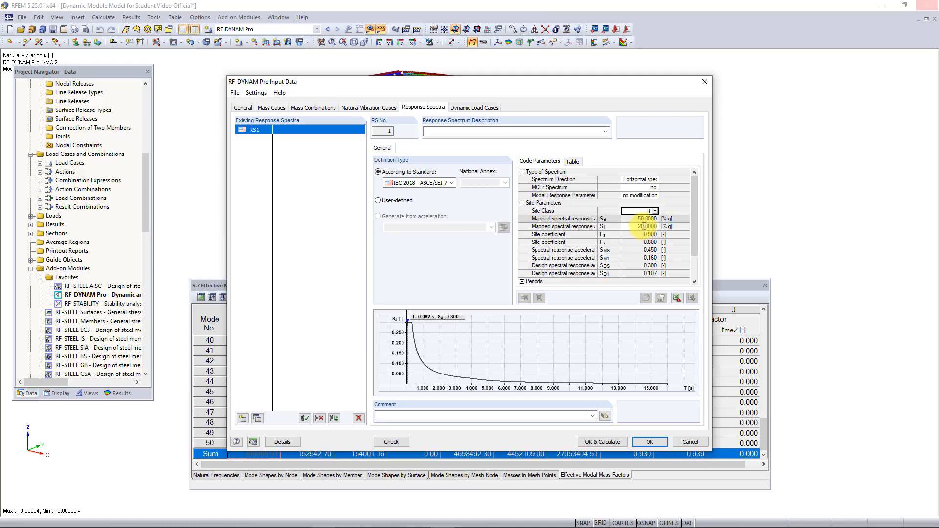
Step: Set the mapped spectral response accelerations of RS1 to 20 % g for SS and 6 % g for S1
{"action": "left_click", "coordinate": [641, 219]}
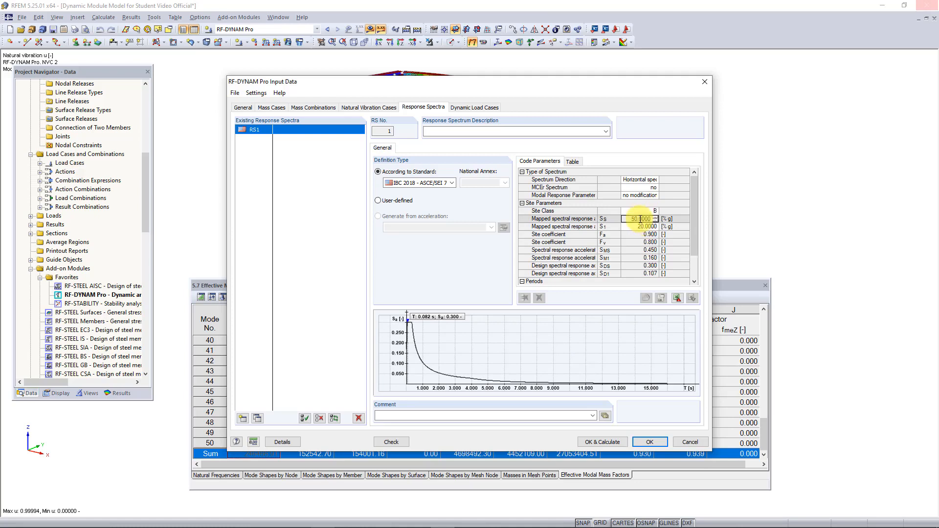
{"action": "double_click", "coordinate": [640, 218]}
{"action": "type", "text": "20"}
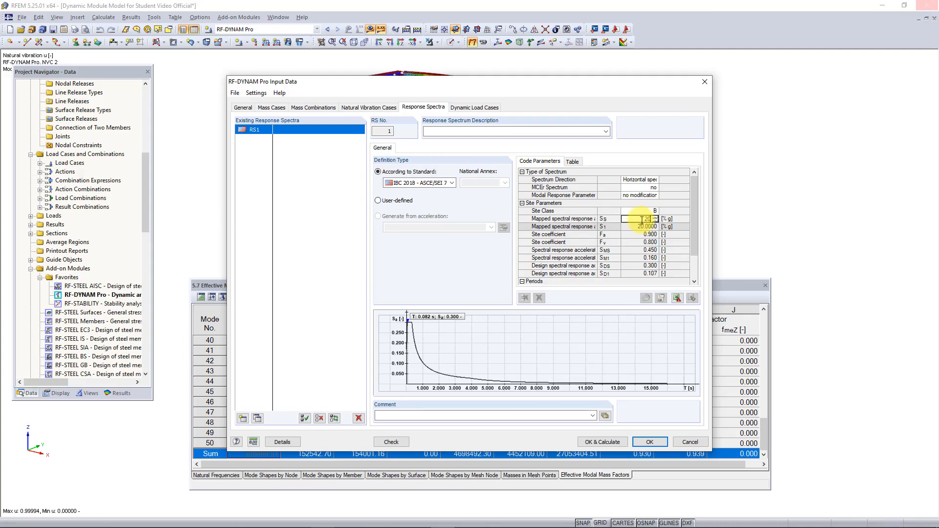
{"action": "left_click", "coordinate": [649, 227]}
{"action": "double_click", "coordinate": [649, 226]}
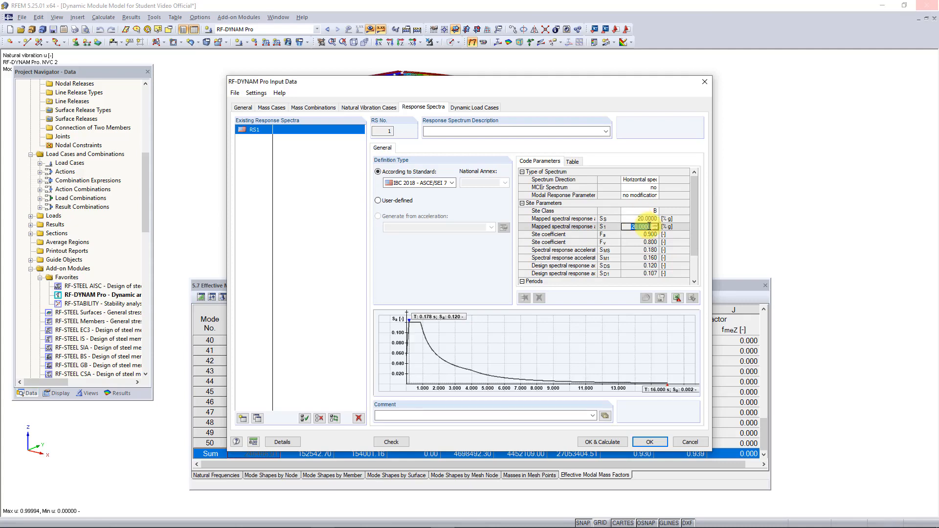
{"action": "key", "text": "BackSpace"}
{"action": "type", "text": "6"}
{"action": "key", "text": "Return"}
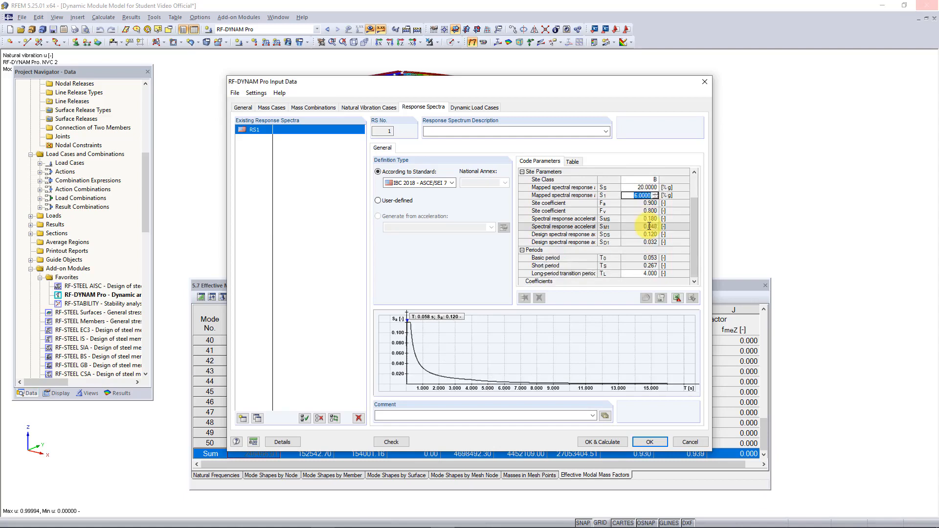
Step: Set the long-period transition period TL to 6 and display the resulting spectrum as a period–acceleration table
{"action": "scroll", "coordinate": [651, 245], "scroll_direction": "down", "scroll_amount": 4}
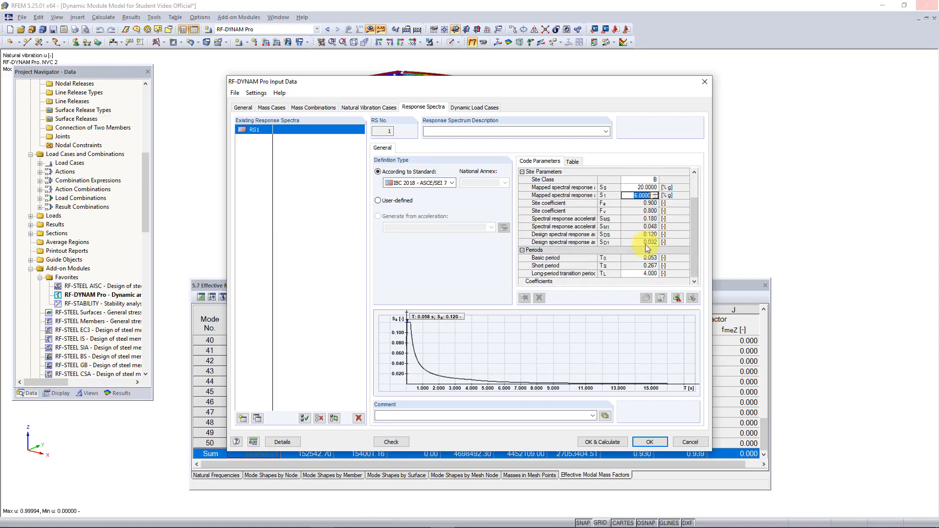
{"action": "left_click", "coordinate": [642, 273]}
{"action": "type", "text": "6"}
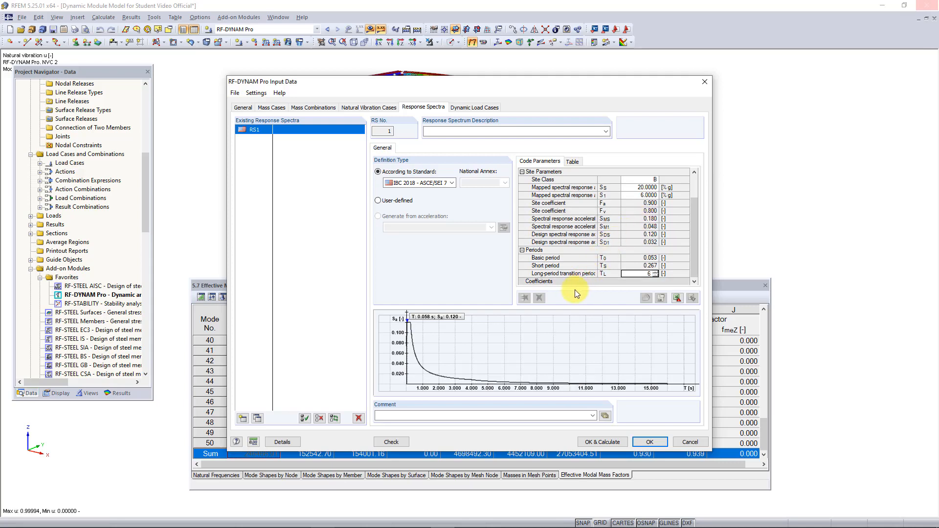
{"action": "key", "text": "Return"}
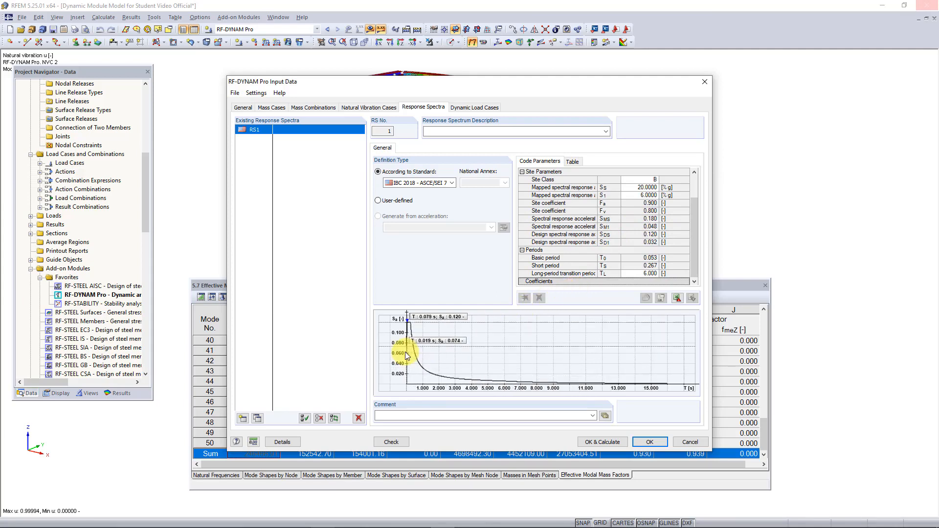
{"action": "left_click", "coordinate": [573, 162]}
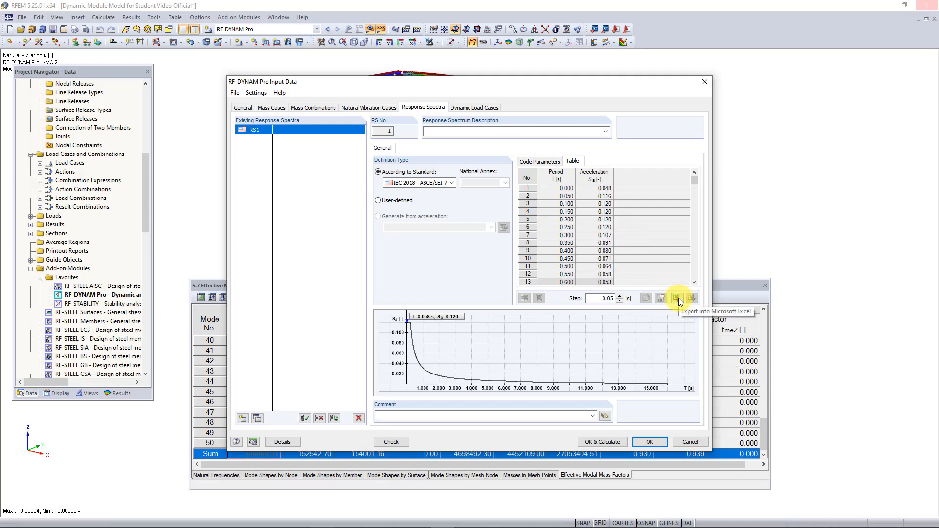
Step: In dynamic load case DLC1, keep natural vibration case NVC2 and assign response spectrum RS1 in the X and Y directions
{"action": "left_click", "coordinate": [470, 109]}
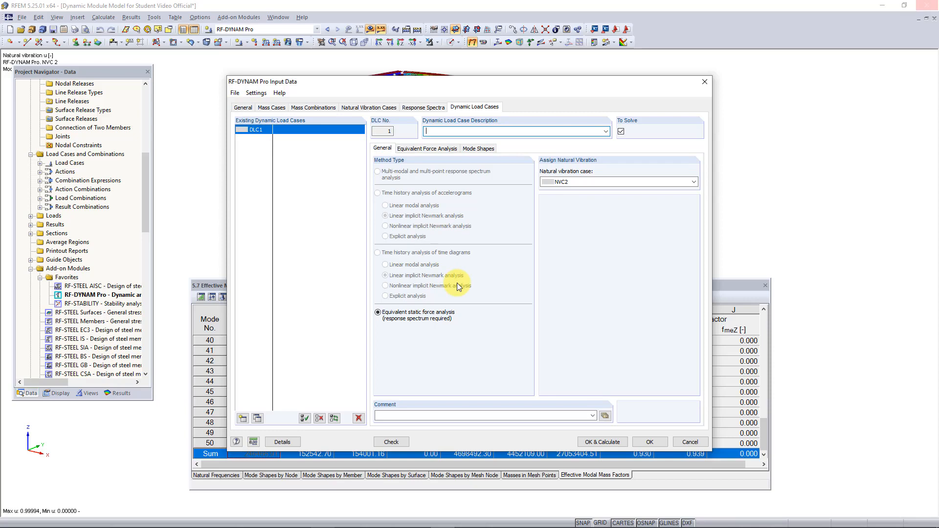
{"action": "left_click", "coordinate": [615, 182]}
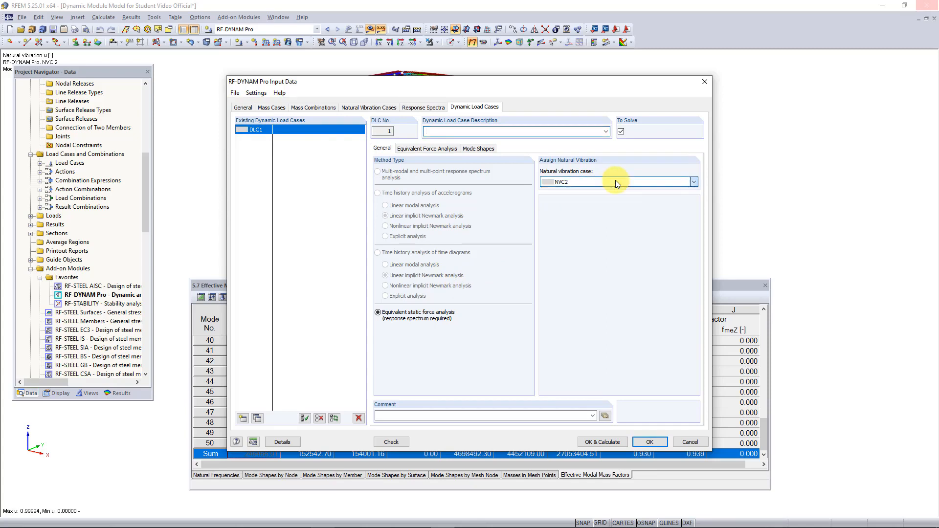
{"action": "left_click", "coordinate": [442, 148]}
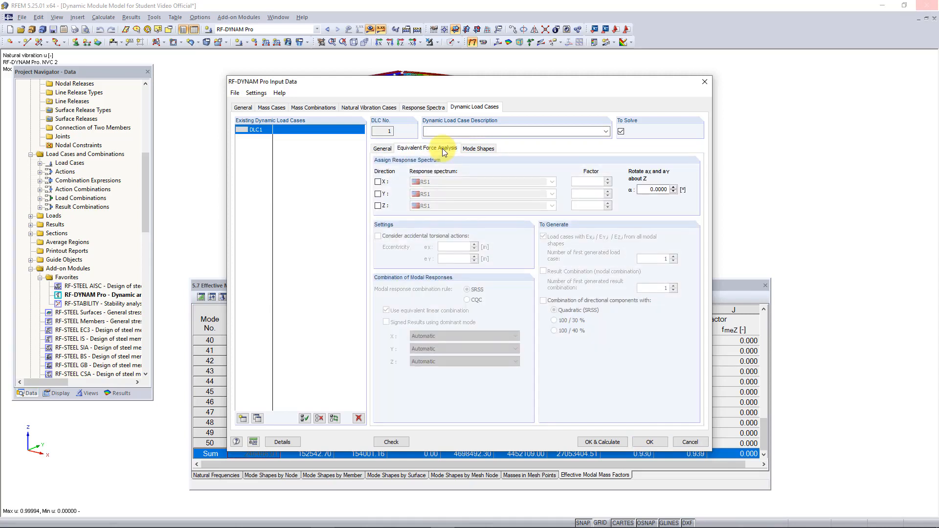
{"action": "left_click", "coordinate": [380, 182]}
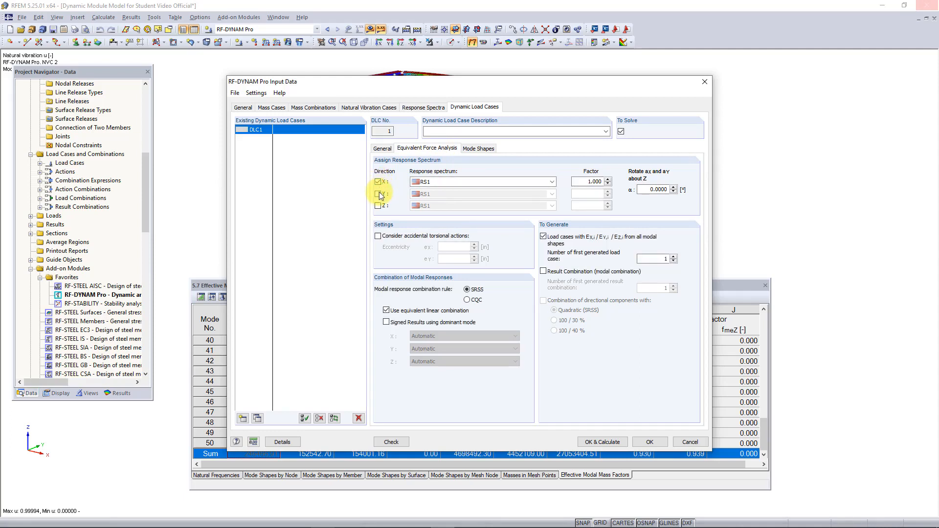
{"action": "left_click", "coordinate": [380, 194]}
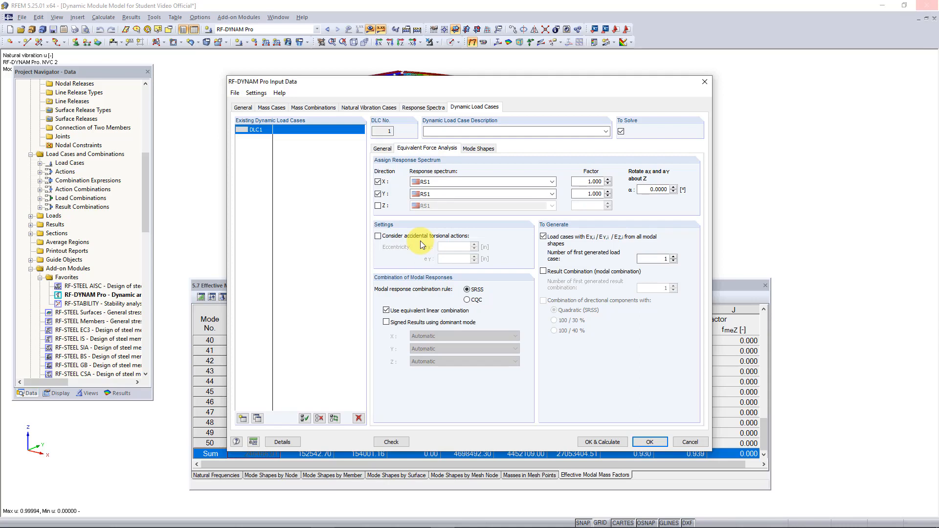
Step: Consider accidental torsional actions in DLC1 with eccentricities of 16.56 in for eX and 12 in for eY
{"action": "left_click", "coordinate": [401, 240]}
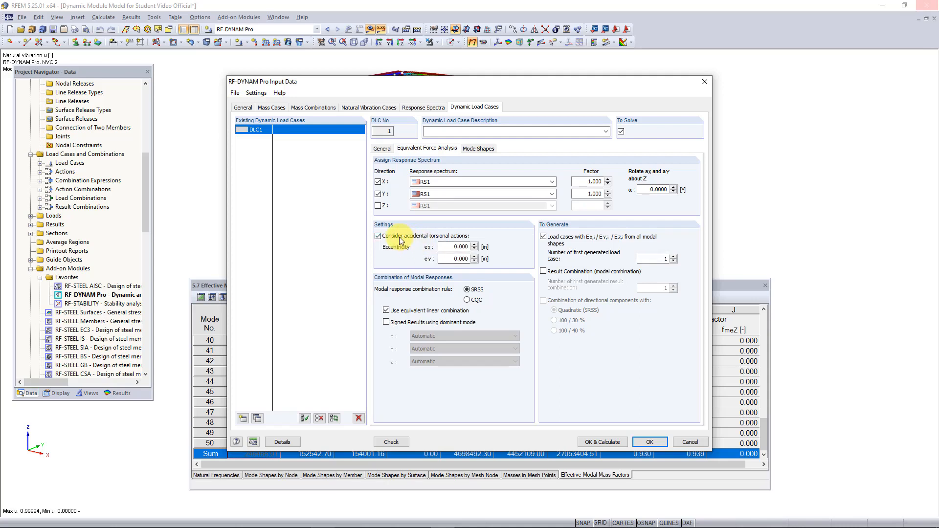
{"action": "left_click_drag", "start_coordinate": [386, 84], "coordinate": [550, 290]}
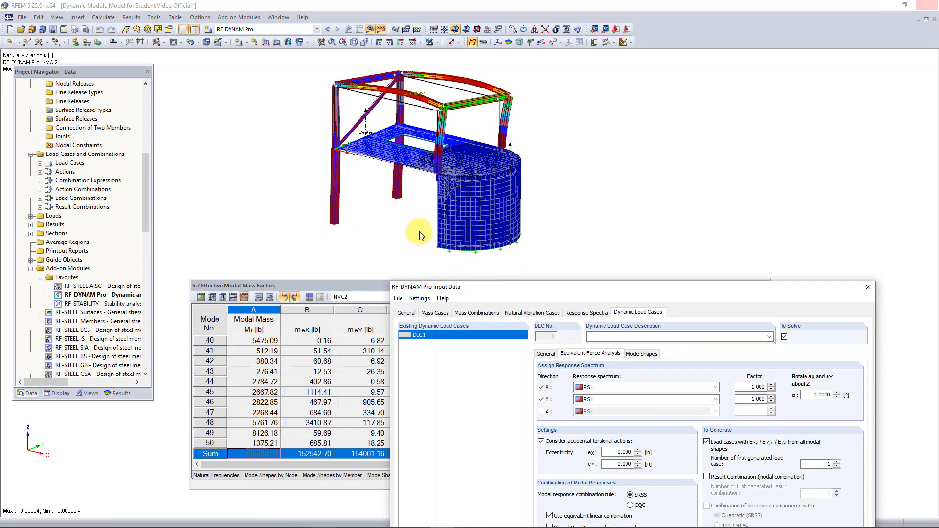
{"action": "left_click_drag", "start_coordinate": [521, 290], "coordinate": [336, 132]}
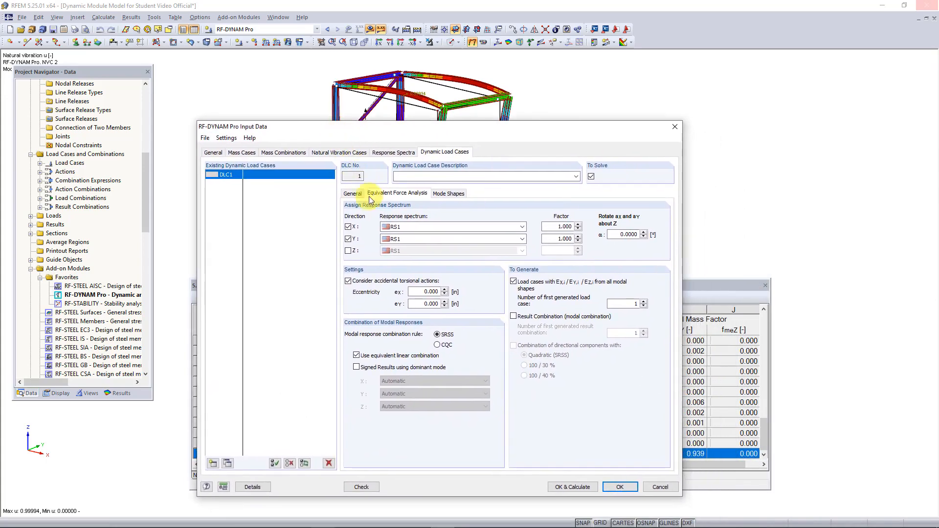
{"action": "double_click", "coordinate": [427, 292]}
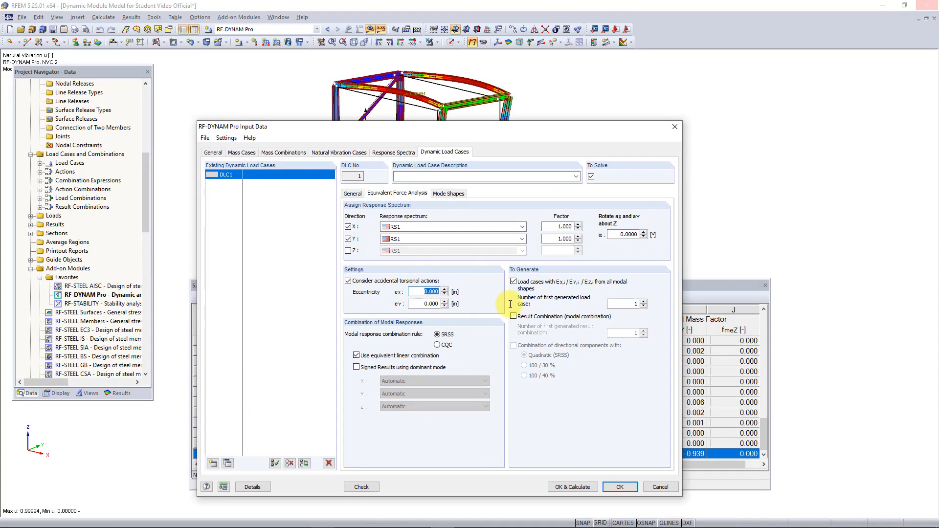
{"action": "type", "text": "16.56"}
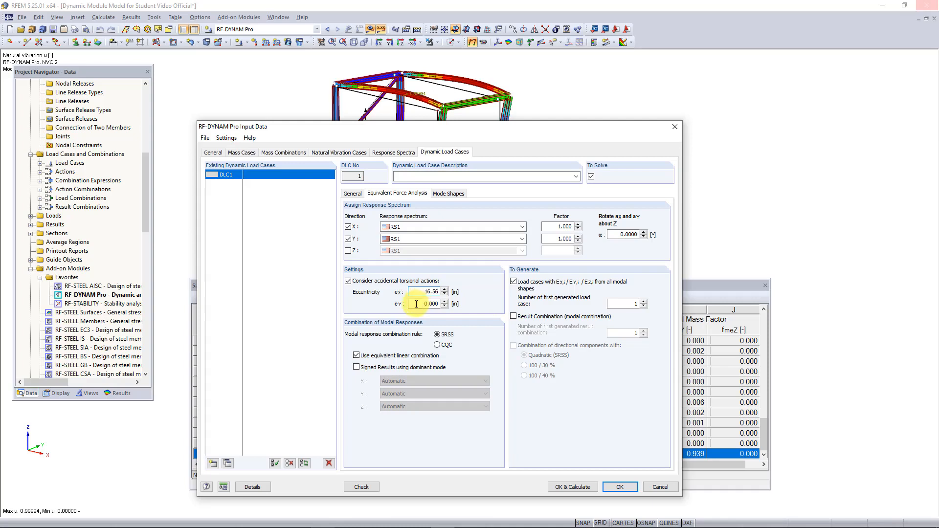
{"action": "key", "text": "Tab"}
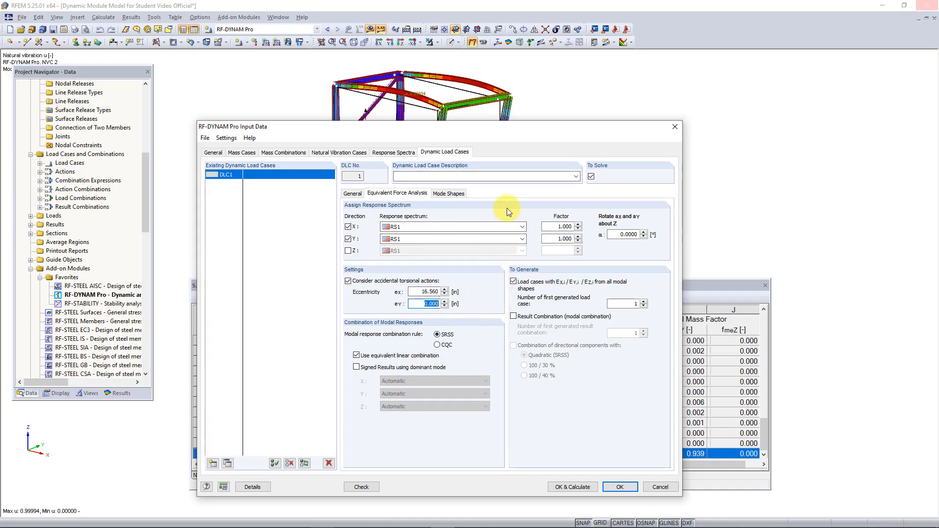
{"action": "left_click_drag", "start_coordinate": [402, 130], "coordinate": [393, 154]}
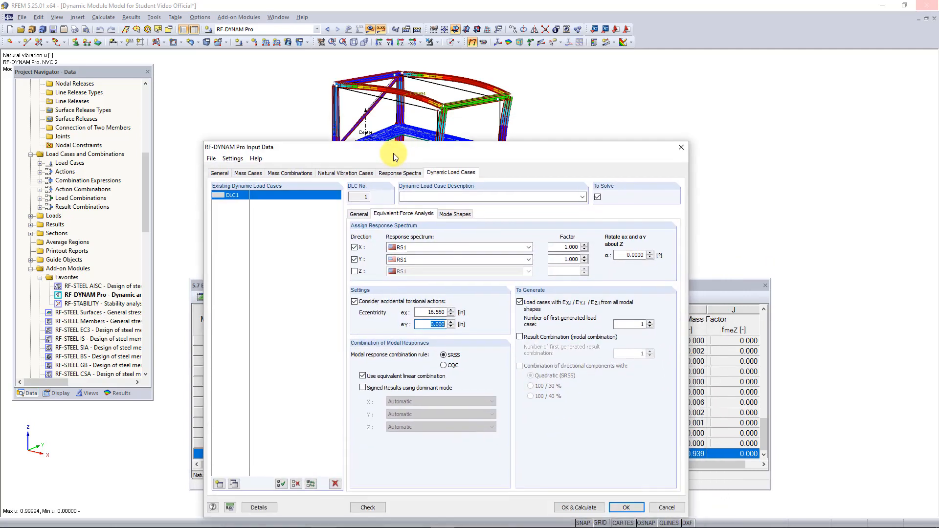
{"action": "type", "text": "12"}
{"action": "left_click_drag", "start_coordinate": [417, 145], "coordinate": [409, 108]}
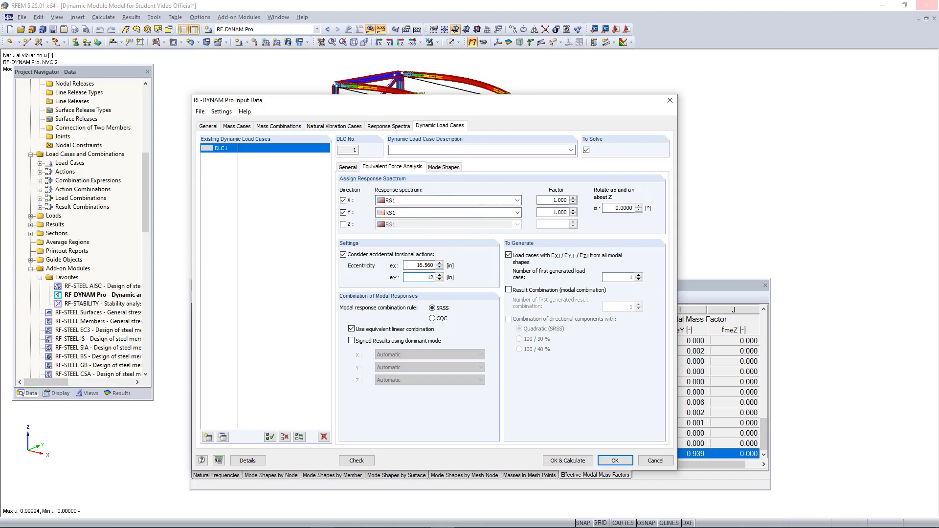
{"action": "left_click", "coordinate": [404, 264]}
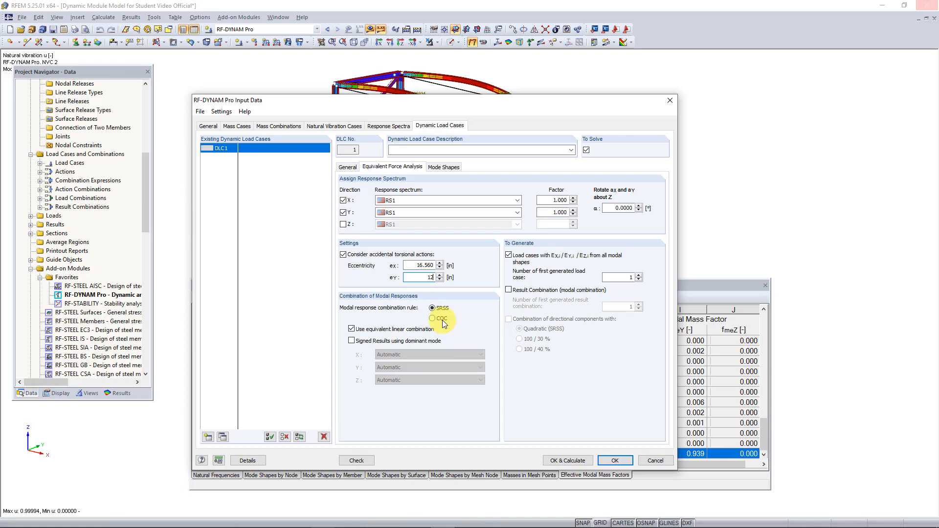
Step: Choose CQC as the modal response combination rule for DLC1 and activate generation of the modal result combination
{"action": "left_click", "coordinate": [443, 321]}
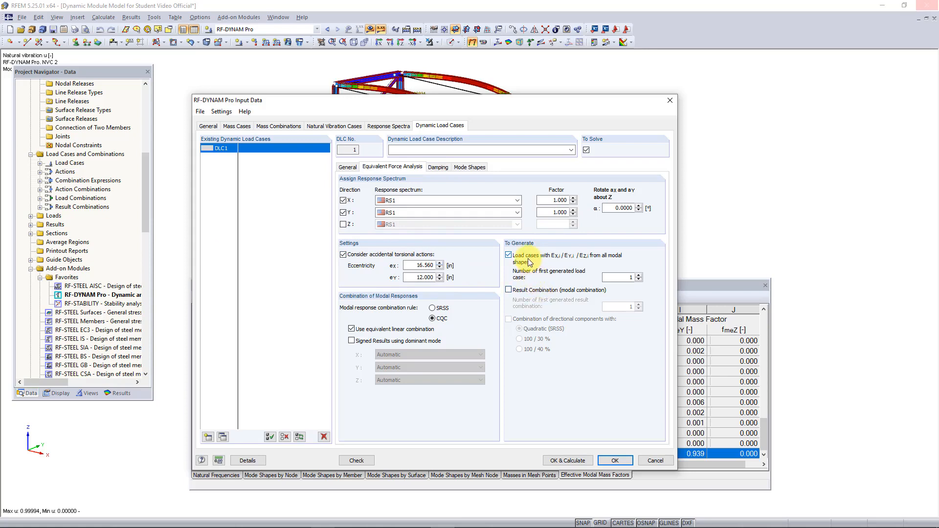
{"action": "left_click", "coordinate": [529, 292]}
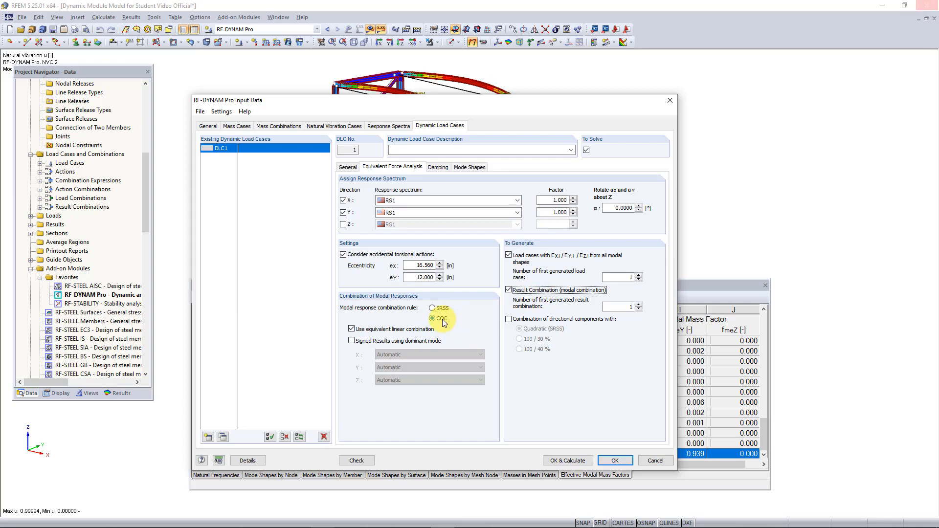
Step: Combine the directional components of DLC1 by the 100 / 30 % rule and set Lehr's damping D to 0.02
{"action": "left_click", "coordinate": [528, 319]}
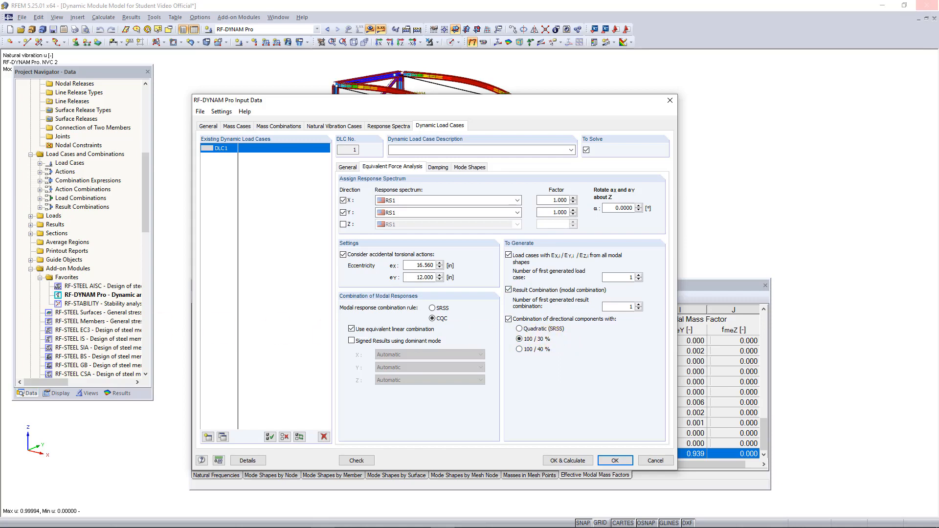
{"action": "left_click", "coordinate": [438, 168]}
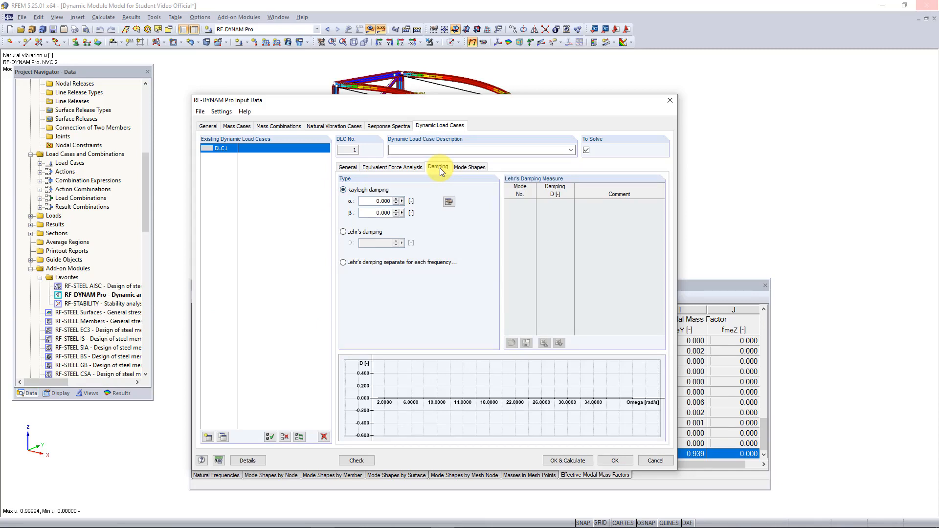
{"action": "left_click", "coordinate": [349, 236]}
{"action": "left_click_drag", "start_coordinate": [367, 245], "coordinate": [416, 251]}
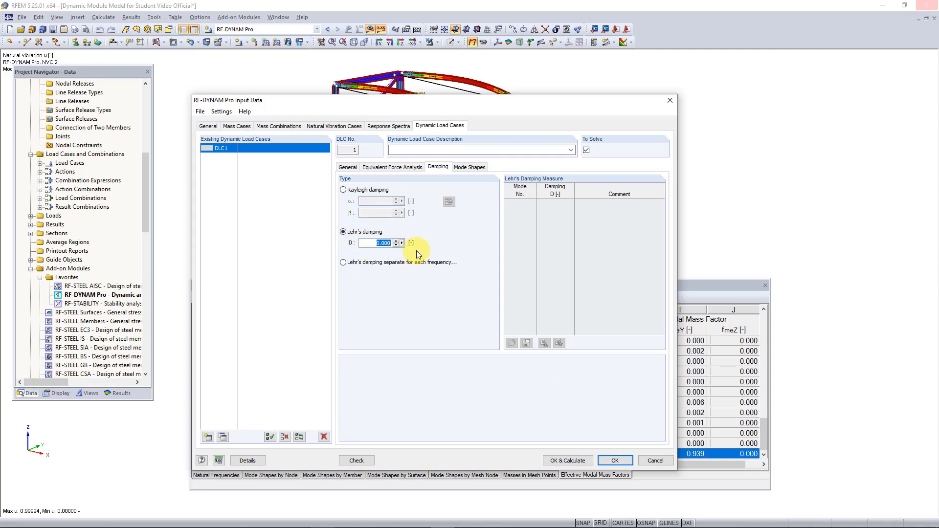
{"action": "type", "text": "0.02"}
Step: Deselect the DLC1 mode shapes with an effective modal mass factor below 0.005, check the remaining mass sums, and run the calculation
{"action": "key", "text": "ctrl+Tab"}
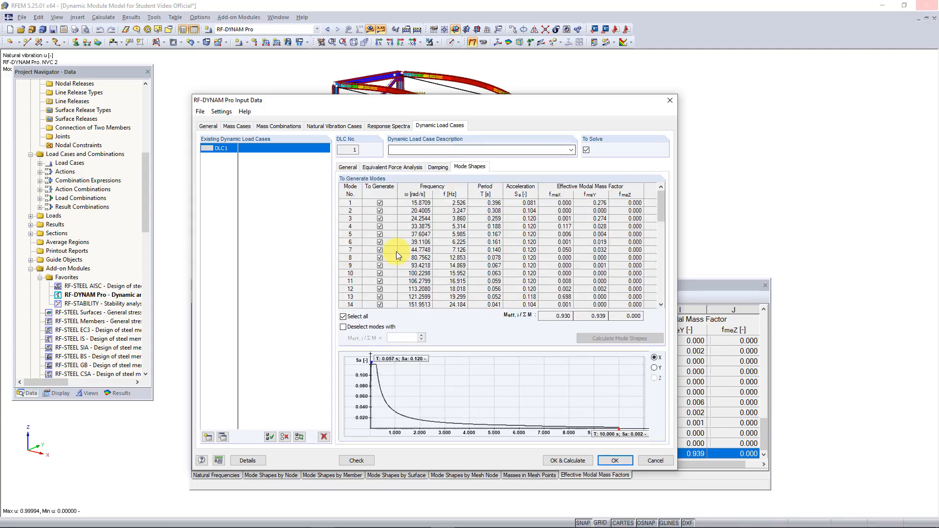
{"action": "left_click", "coordinate": [499, 242]}
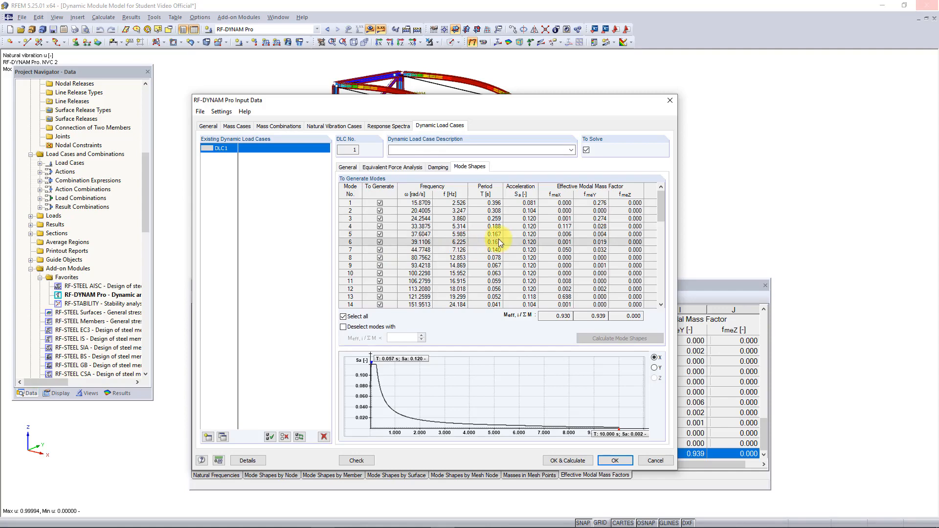
{"action": "left_click", "coordinate": [518, 275]}
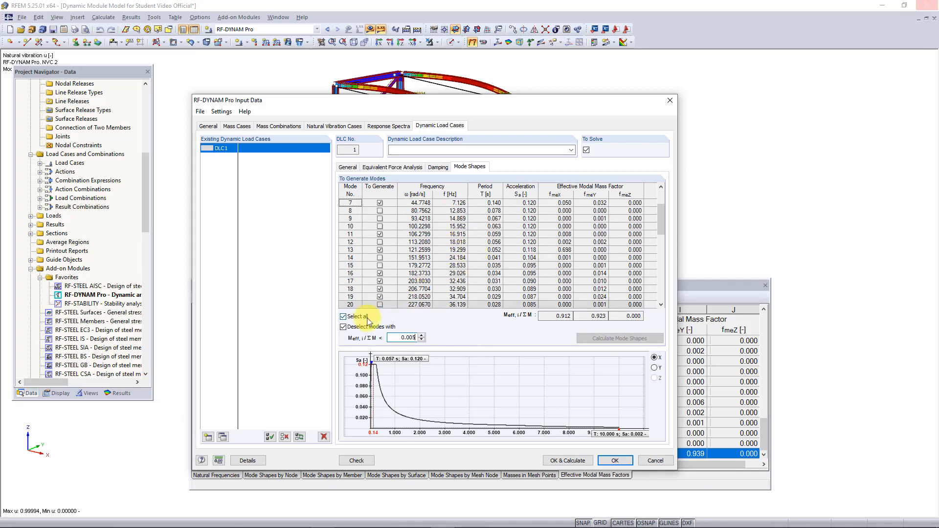
{"action": "left_click", "coordinate": [344, 327]}
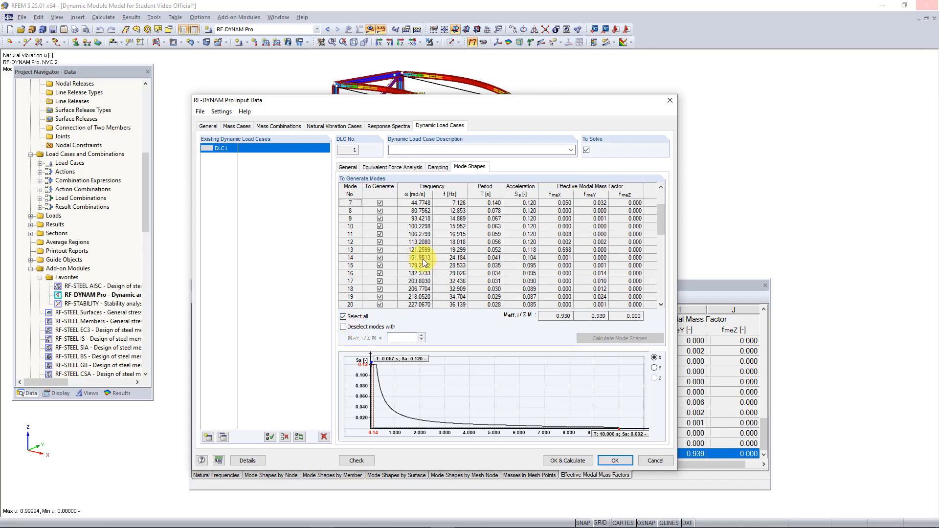
{"action": "left_click", "coordinate": [348, 328]}
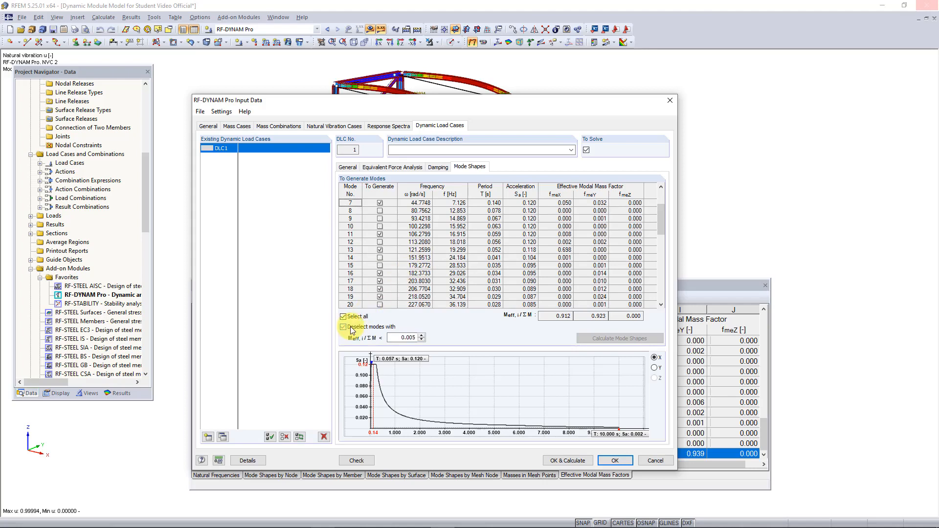
{"action": "double_click", "coordinate": [401, 337]}
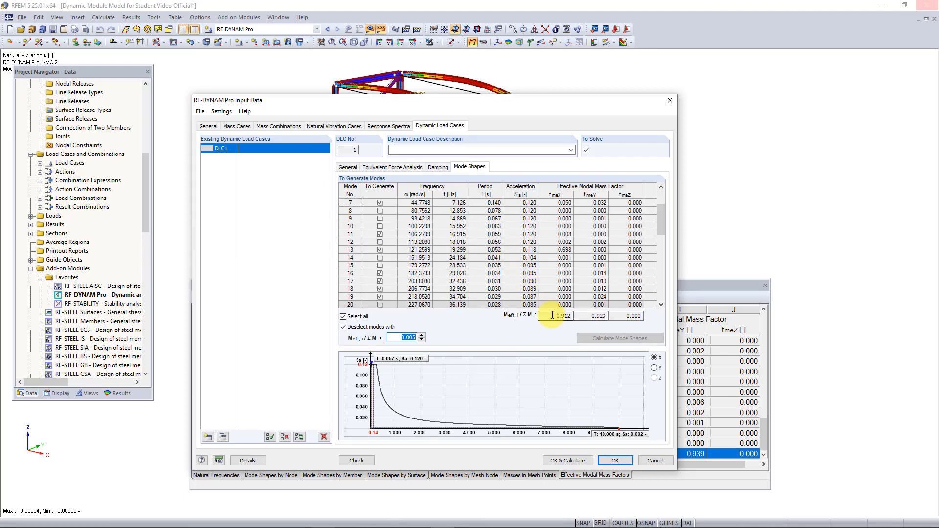
{"action": "left_click_drag", "start_coordinate": [554, 317], "coordinate": [619, 316]}
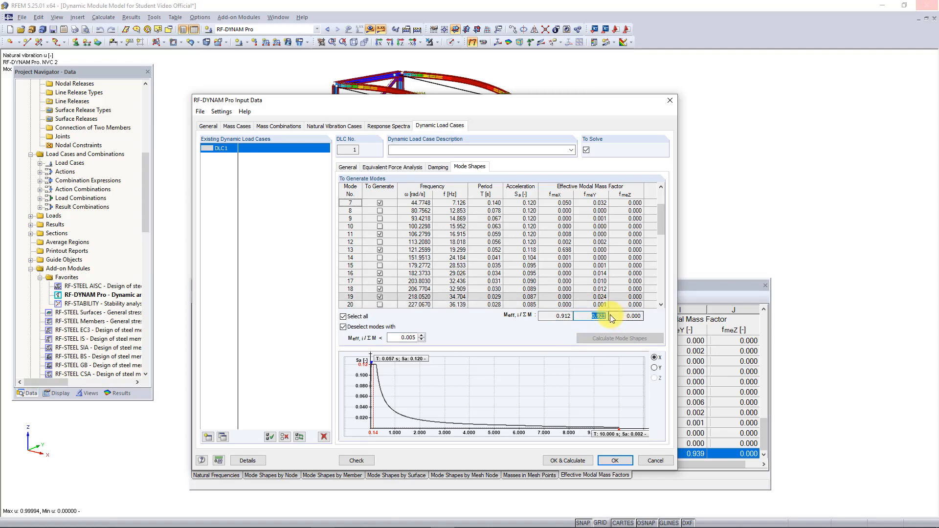
{"action": "left_click", "coordinate": [554, 463]}
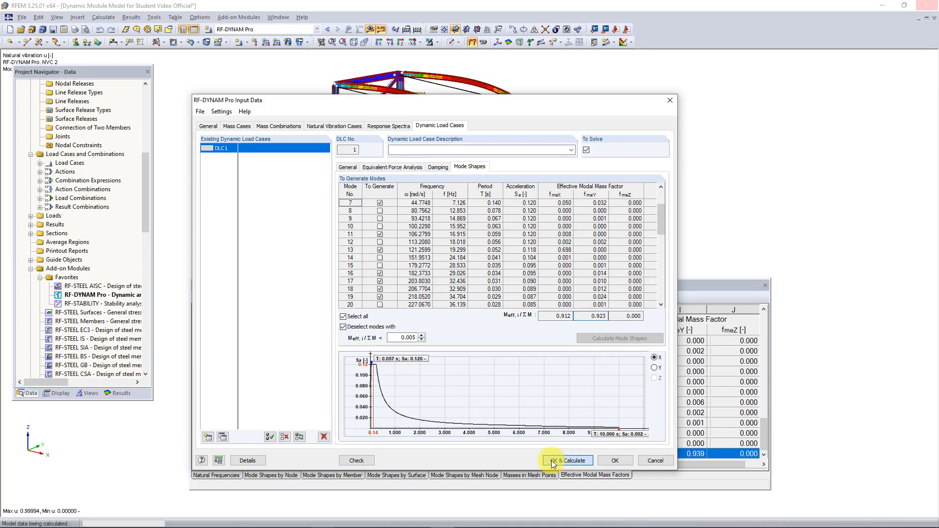